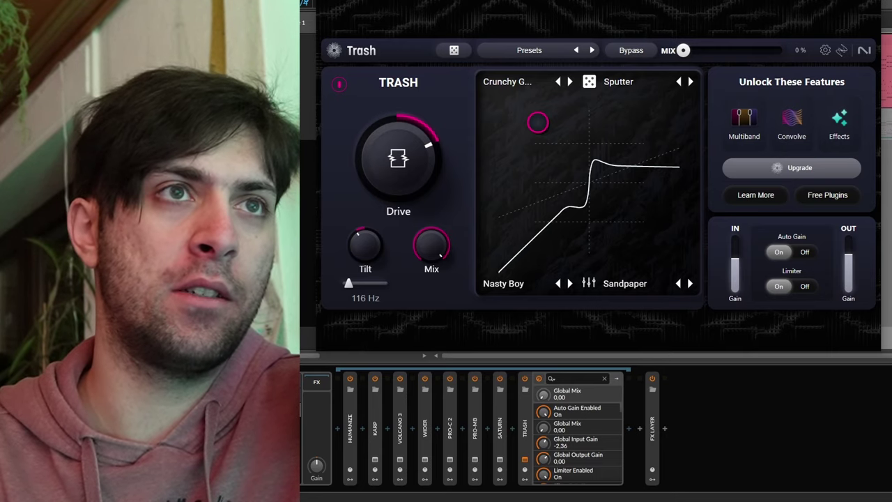
- Start playback, bring Trash's mix from 0% to 100%, and raise the drive to about 0.82
key(space)
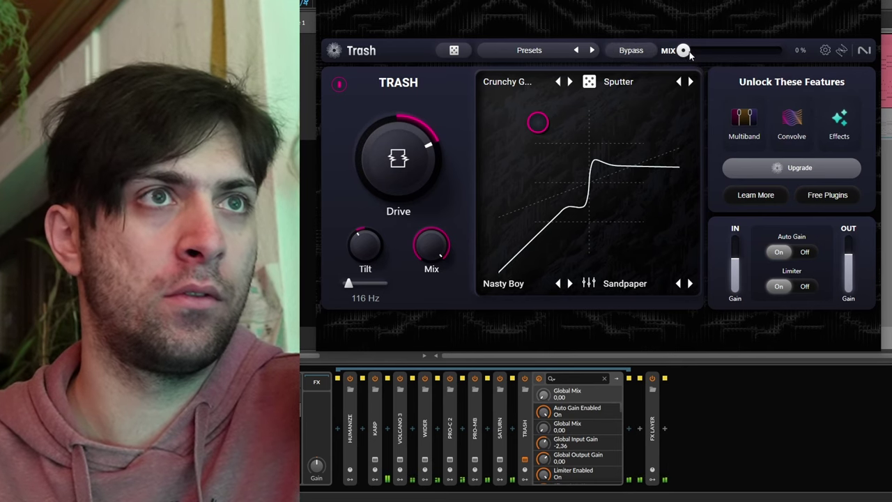
drag(683, 50, 795, 61)
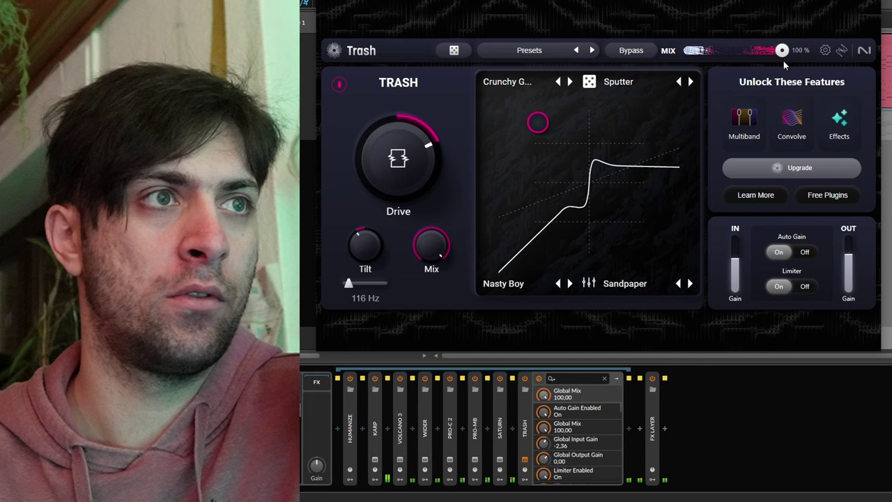
drag(427, 171, 440, 144)
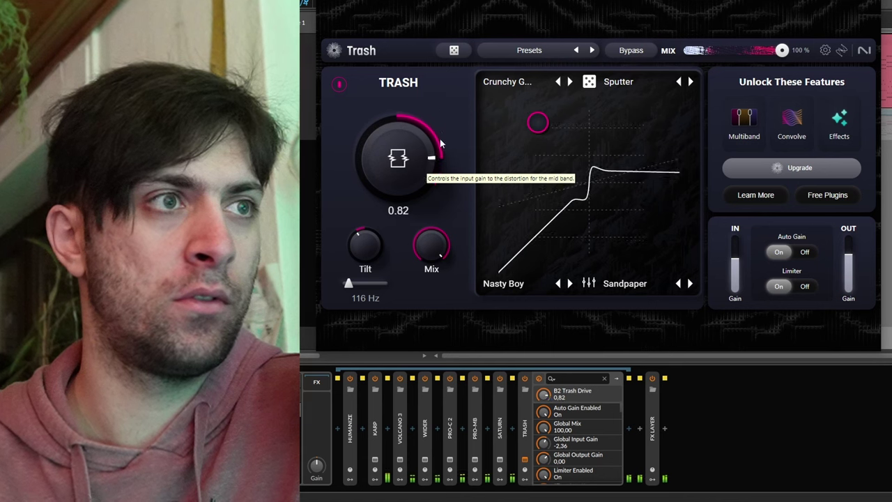
- Turn Trash's tilt down to about -1.20
mouse_move(363, 248)
drag(363, 248, 364, 230)
drag(364, 230, 372, 242)
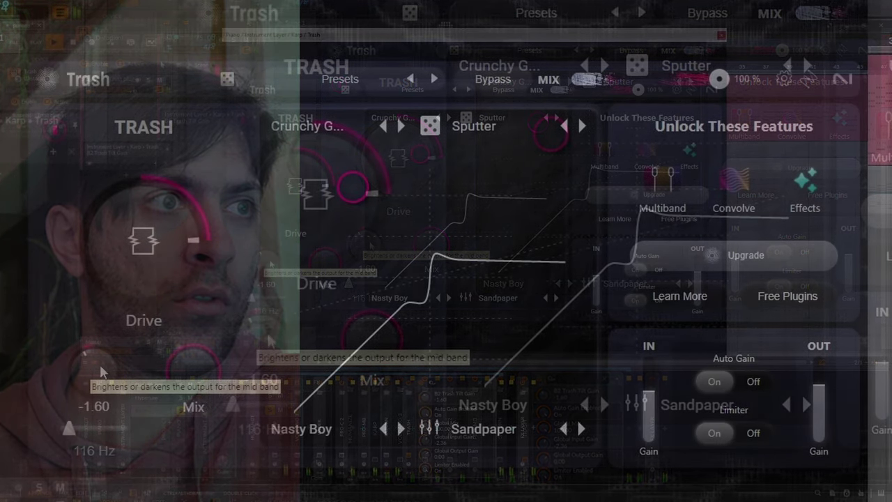
- Settle tilt at -1.20, move the XY blend point lower, and ease drive down to 0.68
drag(99, 364, 99, 362)
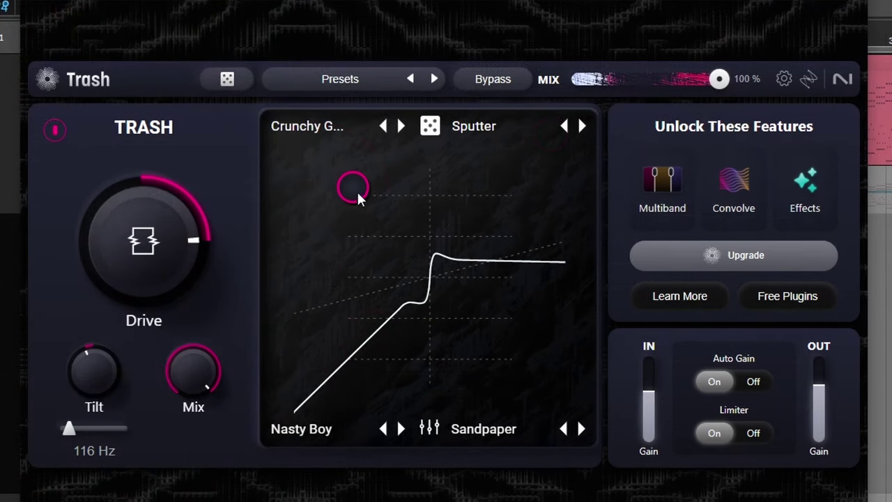
drag(358, 196, 350, 223)
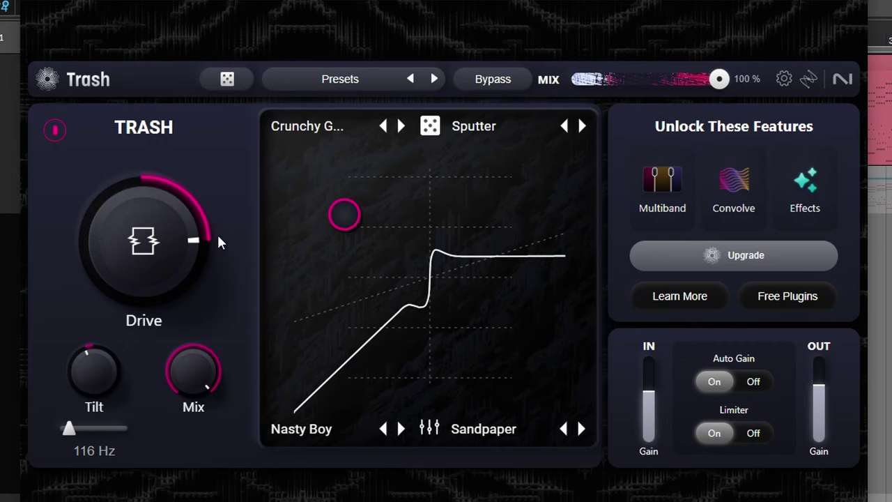
drag(218, 236, 200, 289)
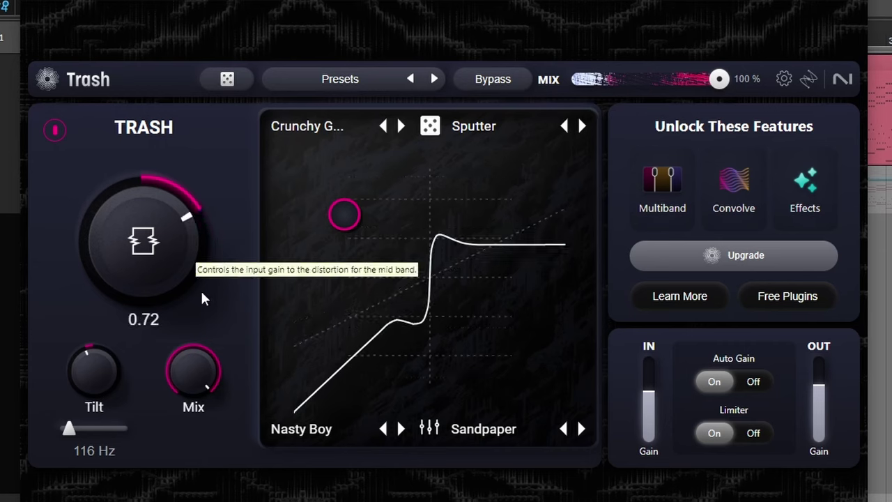
drag(349, 212, 356, 243)
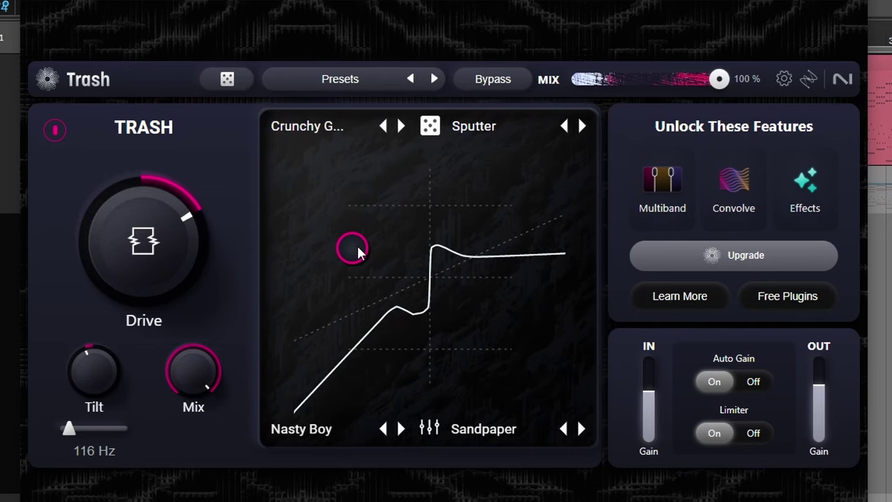
drag(199, 252, 197, 268)
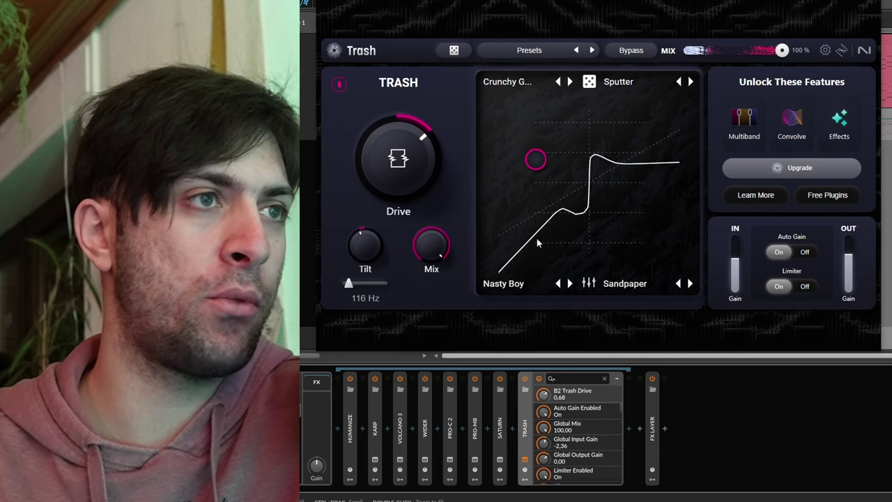
mouse_move(415, 153)
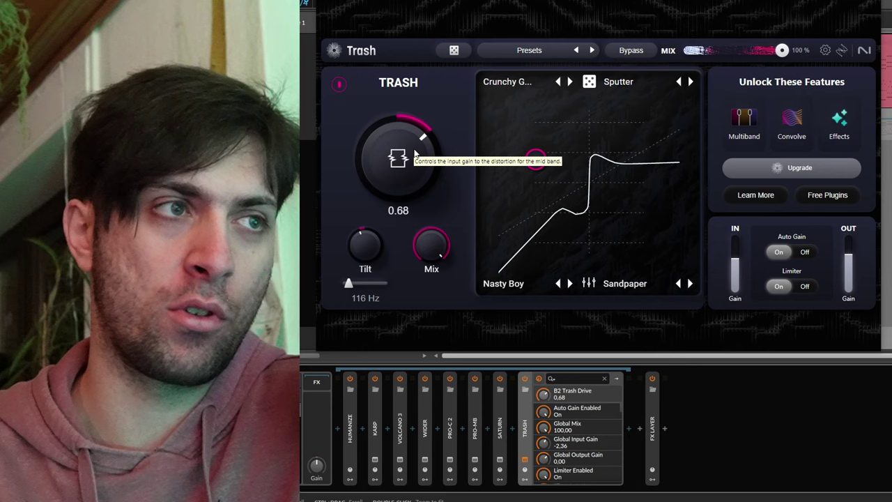
mouse_move(361, 259)
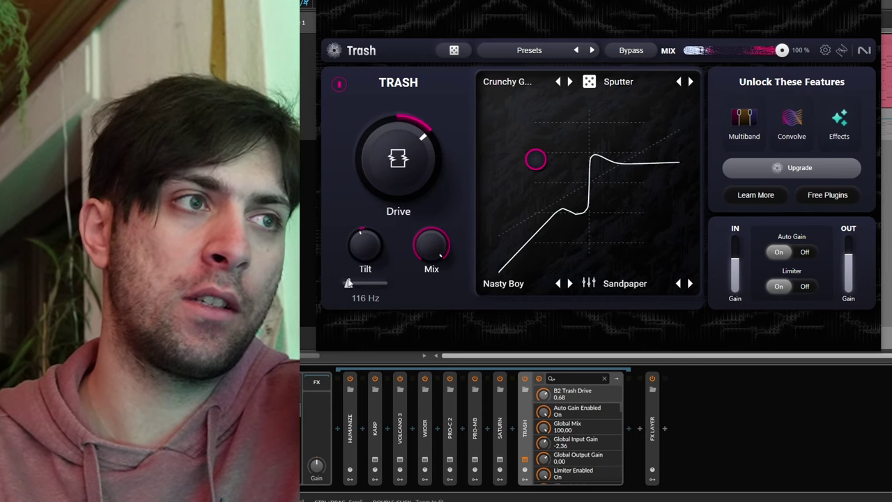
mouse_move(344, 200)
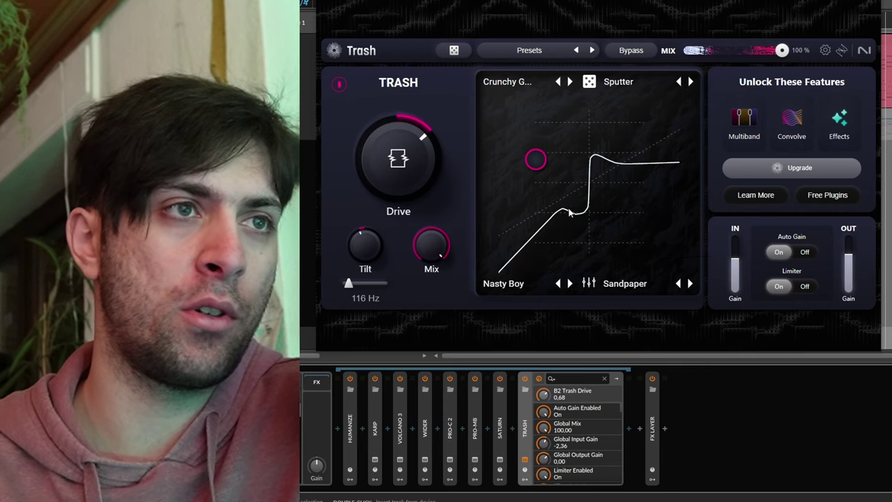
click(616, 81)
drag(727, 139, 741, 268)
click(555, 136)
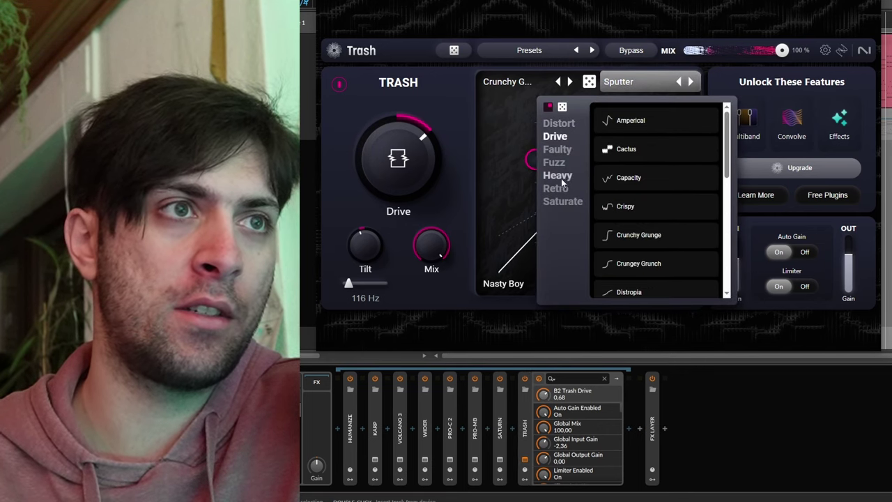
click(709, 84)
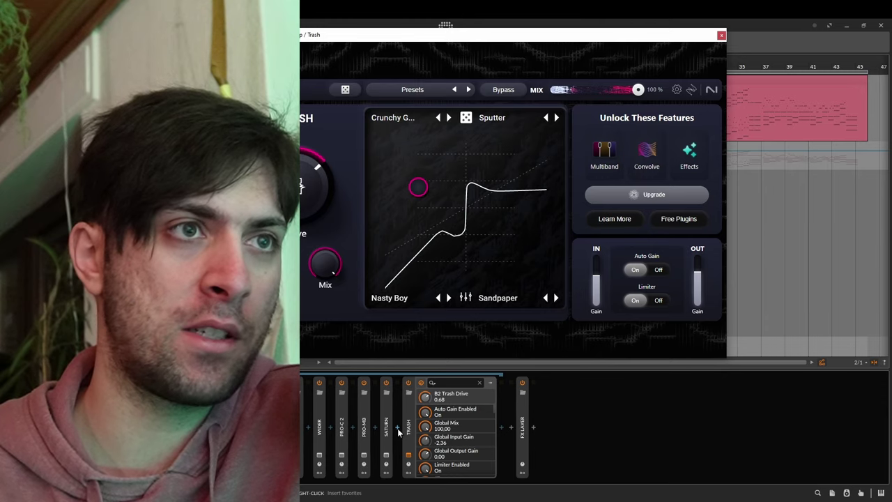
- Search 'nel' at the insert point before Trash and load NEL, briefly checking its options page
click(398, 428)
text(nel)
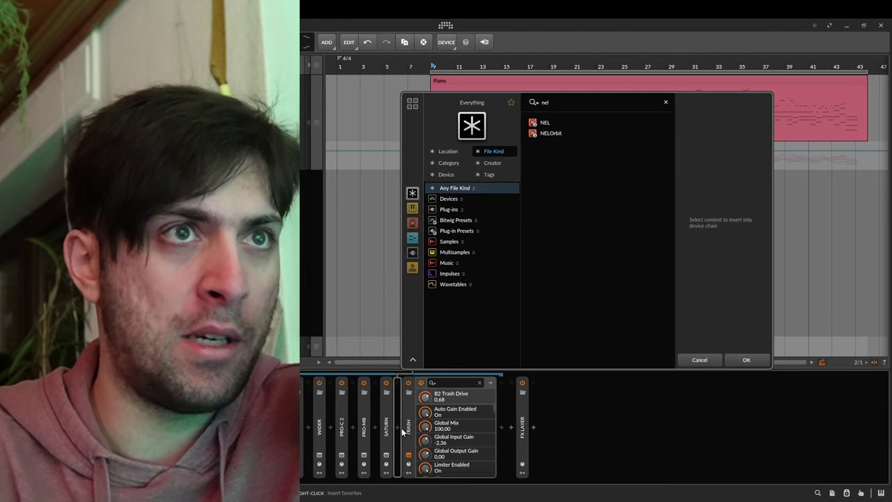
key(Return)
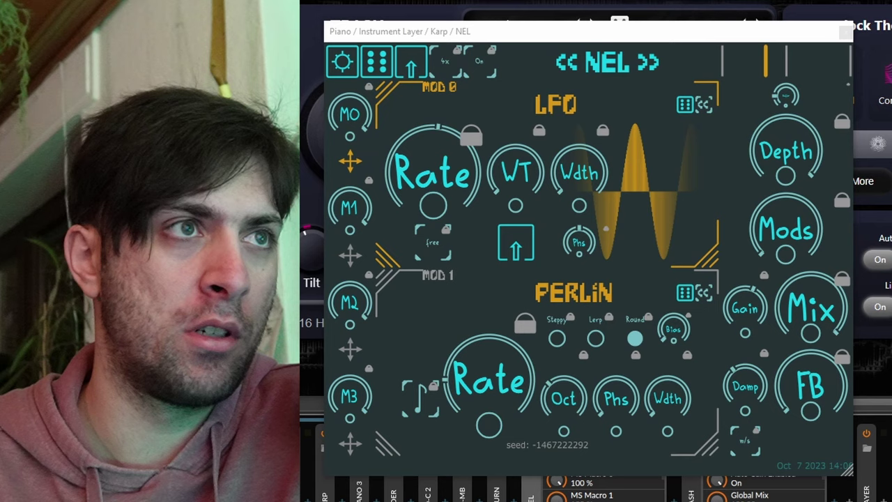
click(345, 64)
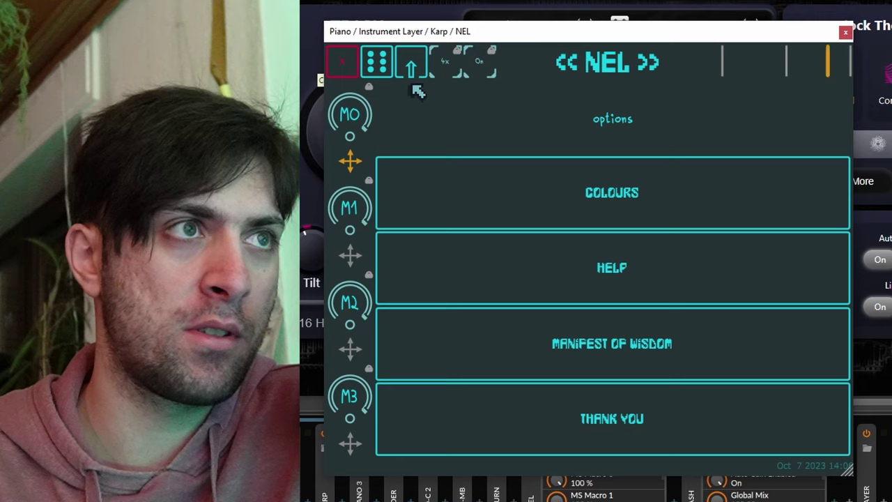
click(346, 64)
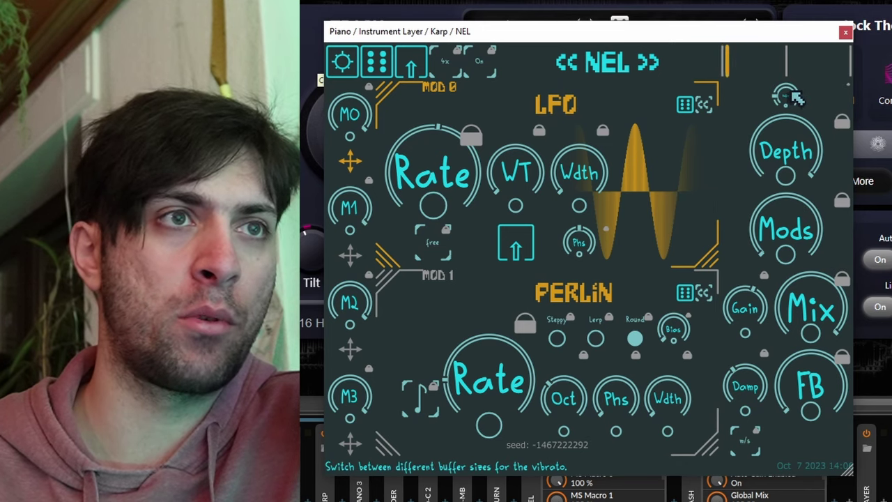
- Turn NEL's Buffer knob down to 12 ms and close NEL to reveal Trash
mouse_move(796, 98)
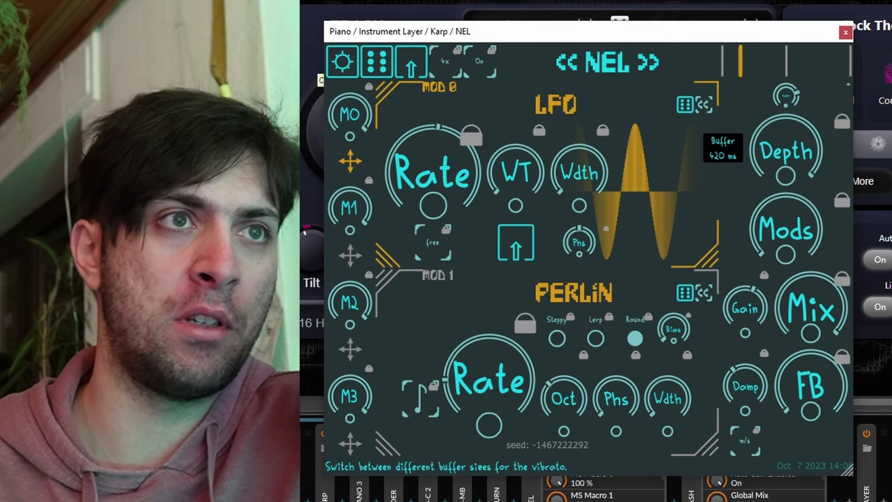
scroll(797, 98, down, 3)
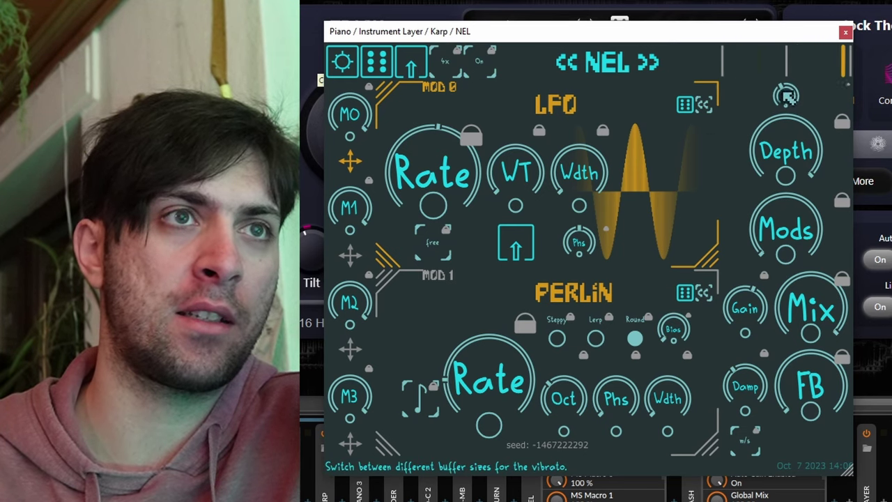
click(540, 493)
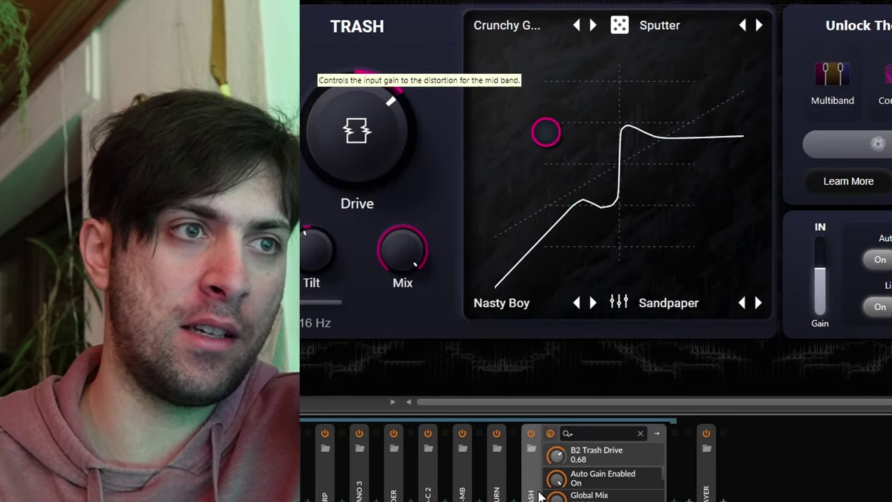
click(540, 494)
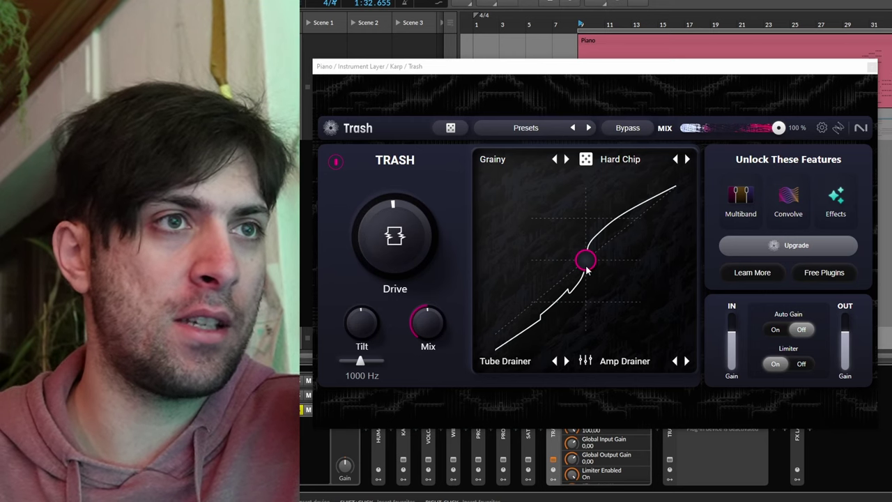
- Sweep the XY blend into the top-left Grainy corner, then bring up Grainy's mode list
drag(585, 270, 606, 296)
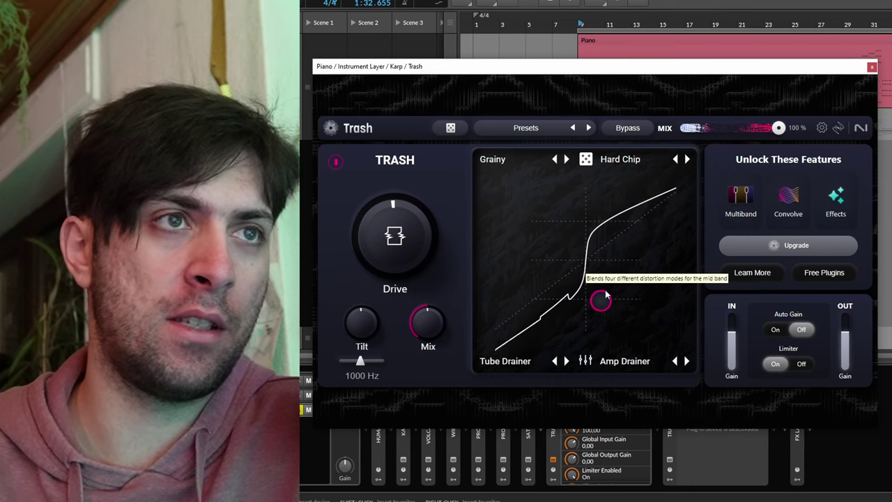
click(623, 160)
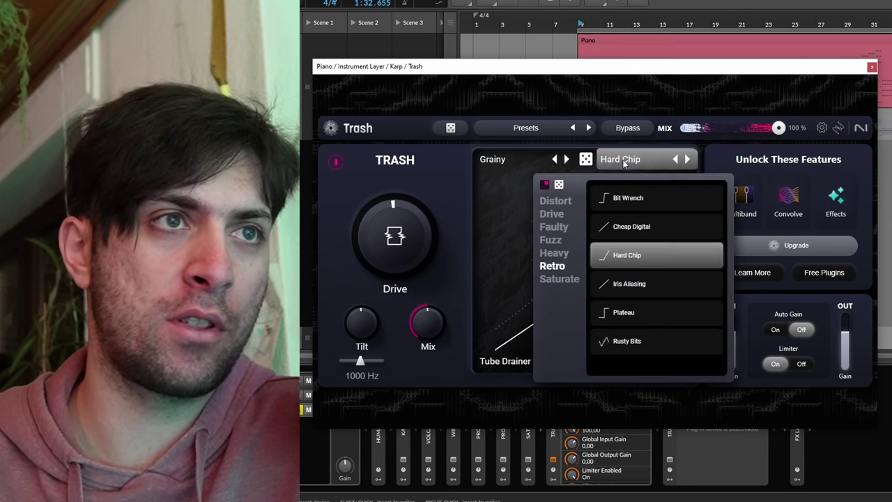
click(527, 263)
drag(596, 290, 499, 179)
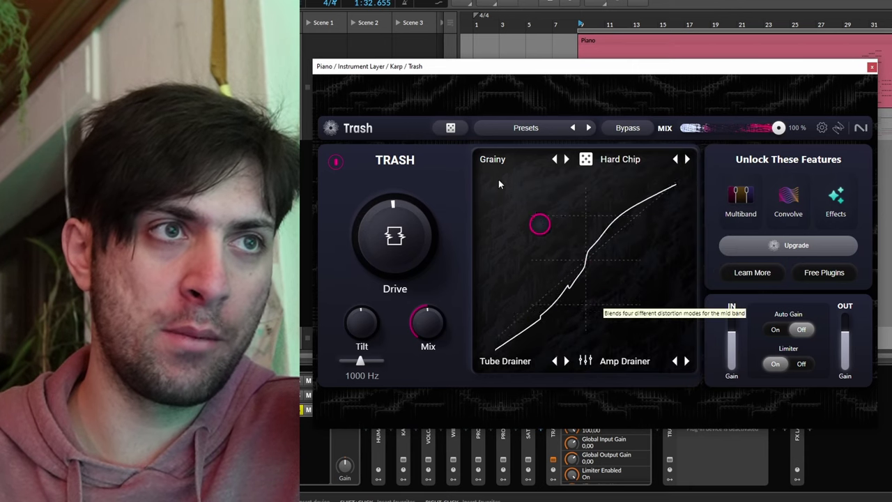
click(451, 128)
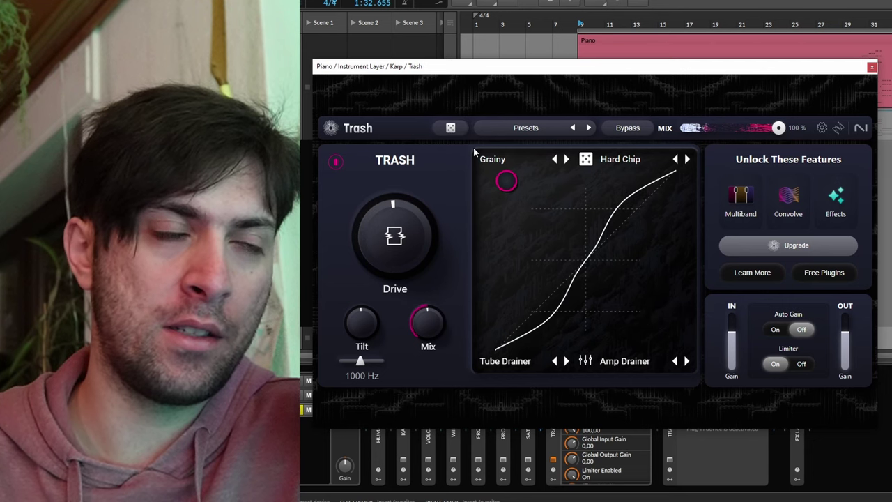
click(497, 159)
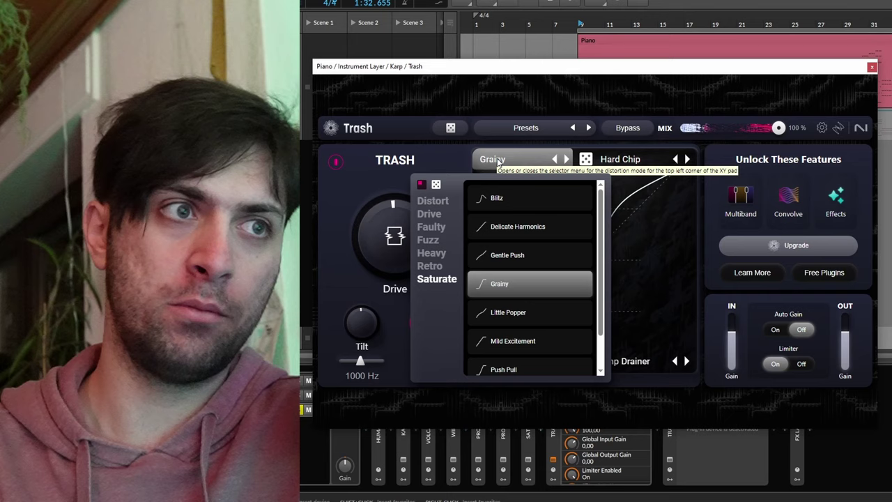
- Replace Grainy with Blitz after auditioning Delicate Harmonics and Gentle Push
click(498, 161)
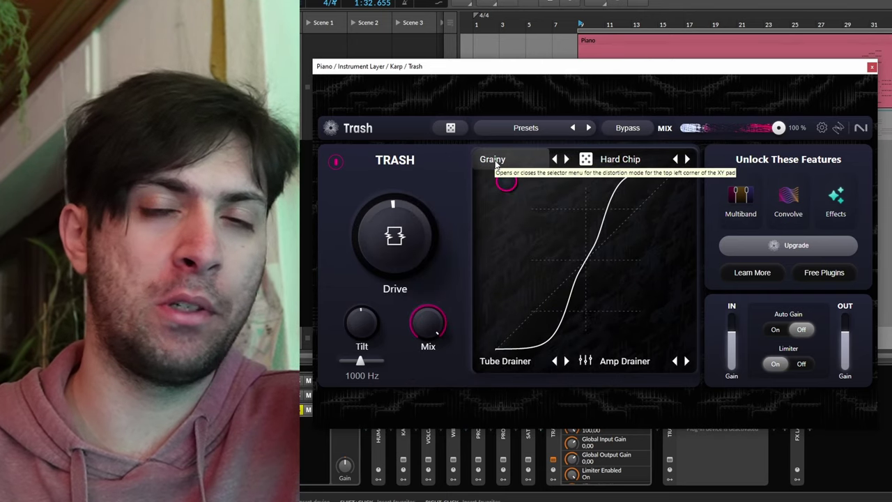
click(497, 160)
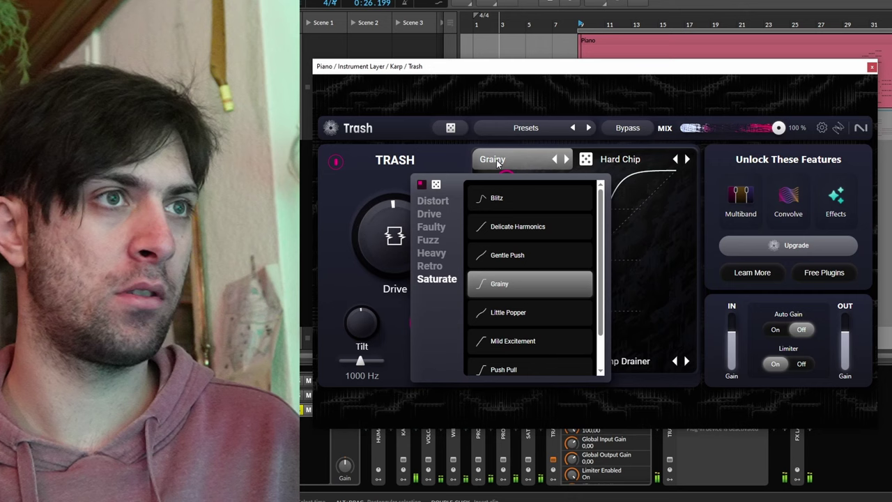
click(501, 202)
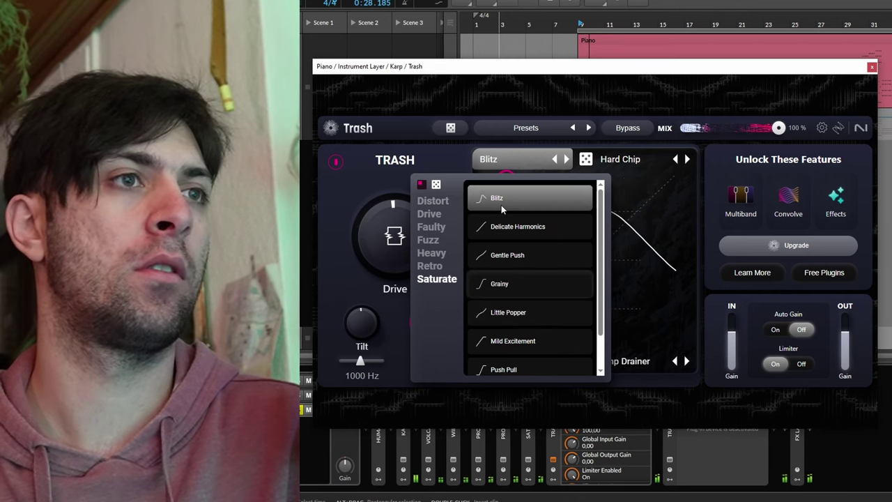
click(508, 228)
click(511, 256)
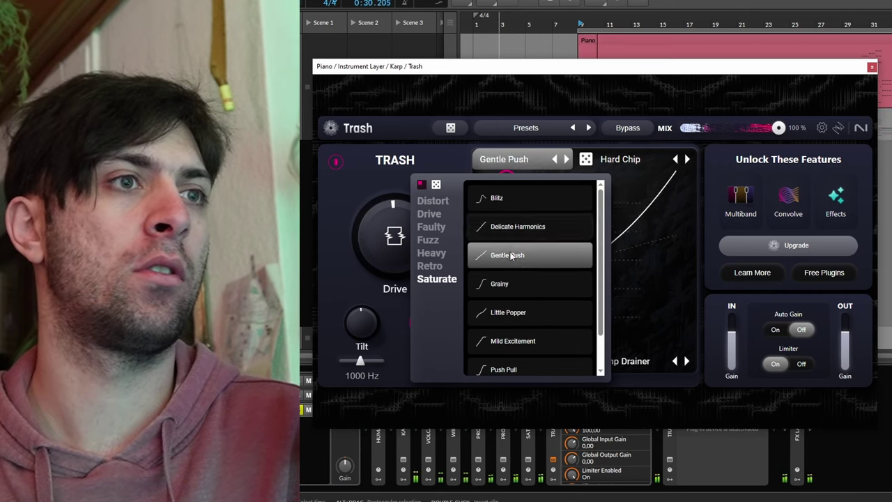
click(506, 203)
click(633, 207)
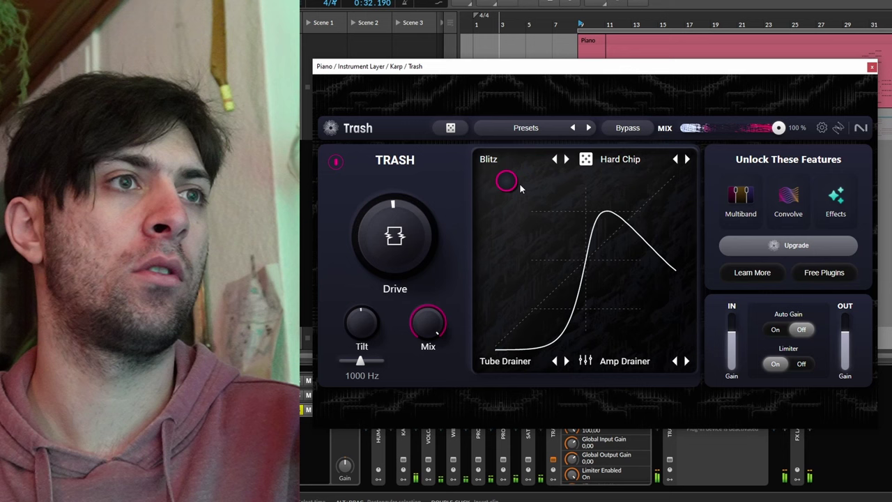
- Replace Hard Chip with Tape after auditioning several modes, then raise Drive to about 0.68
drag(520, 184, 669, 180)
click(631, 160)
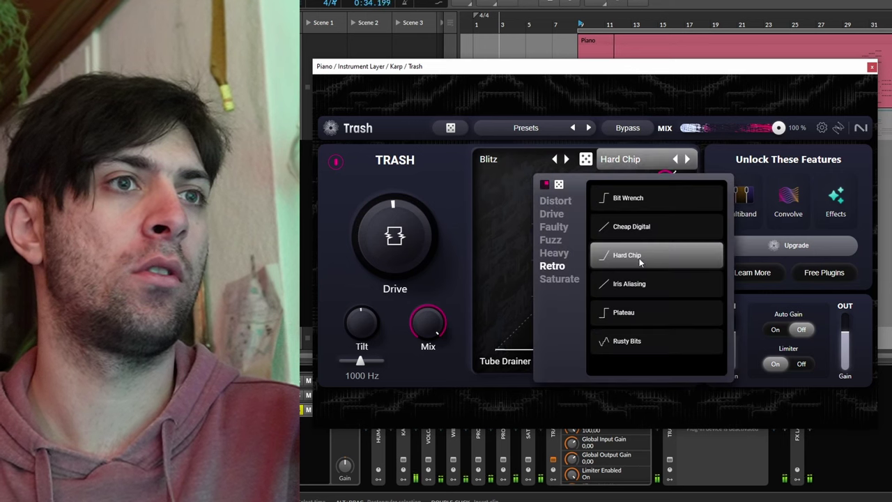
click(641, 283)
click(559, 279)
click(643, 281)
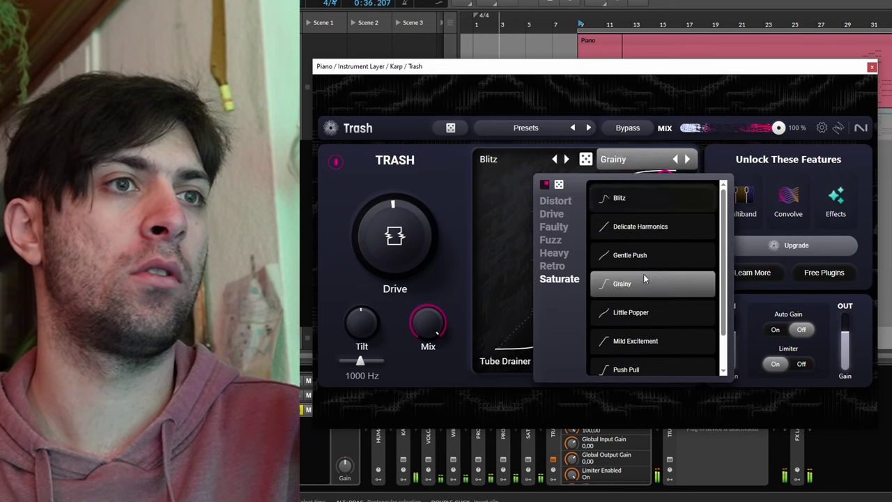
click(631, 313)
click(634, 341)
scroll(634, 328, down, 1)
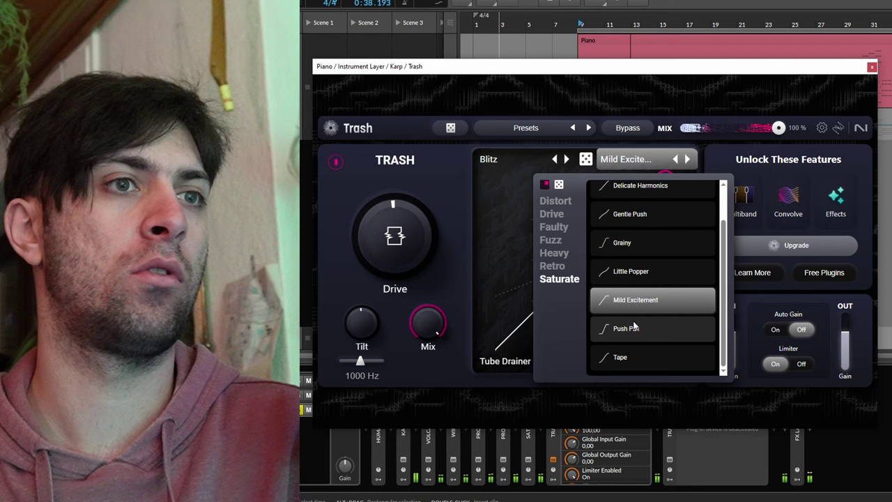
click(635, 327)
click(624, 356)
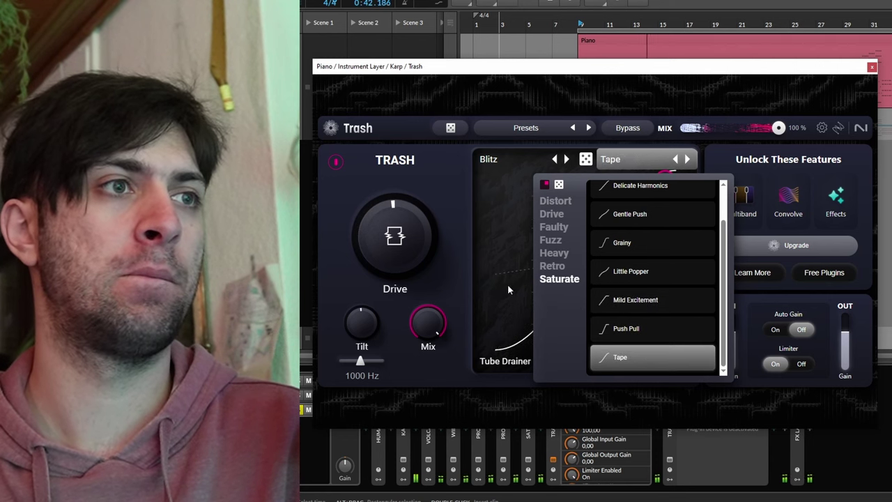
drag(410, 241, 394, 182)
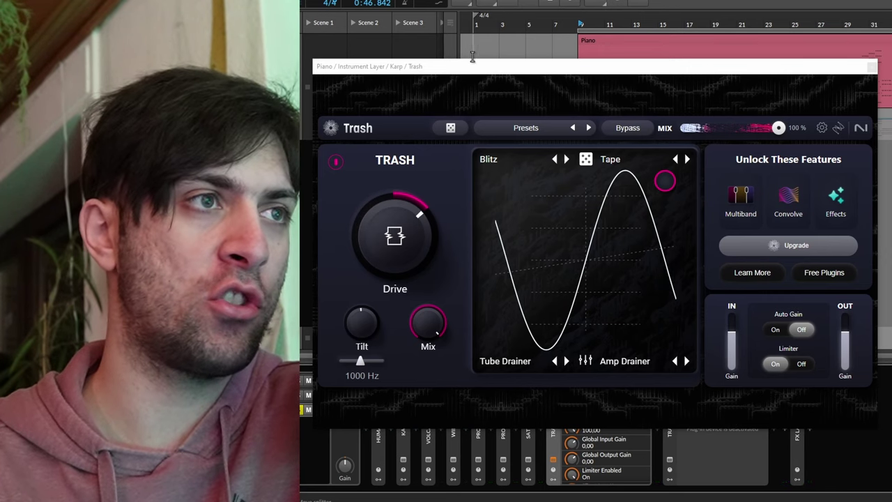
- Leave Tape unchanged and move the XY blend point to the bottom-right Amp Drainer corner
click(612, 159)
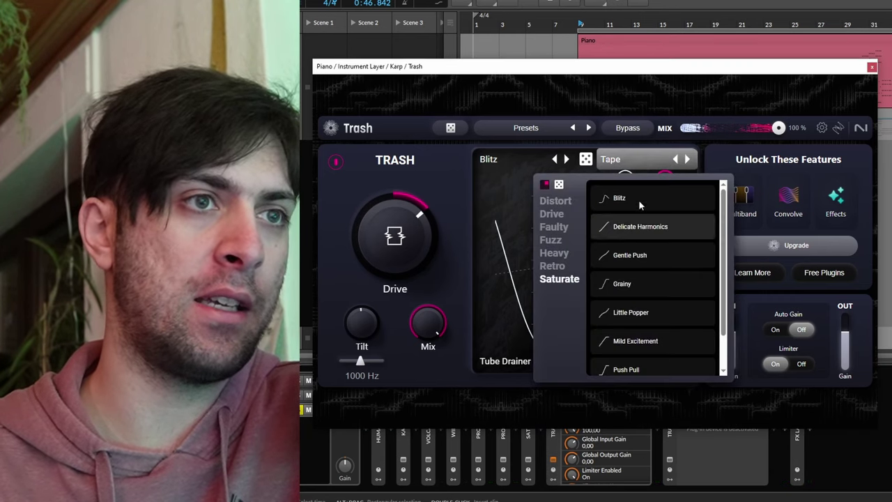
click(442, 282)
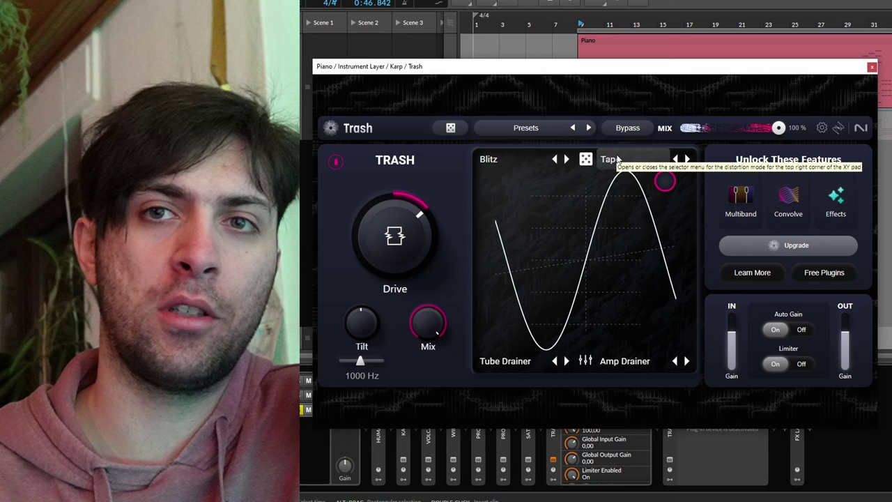
drag(667, 183, 731, 444)
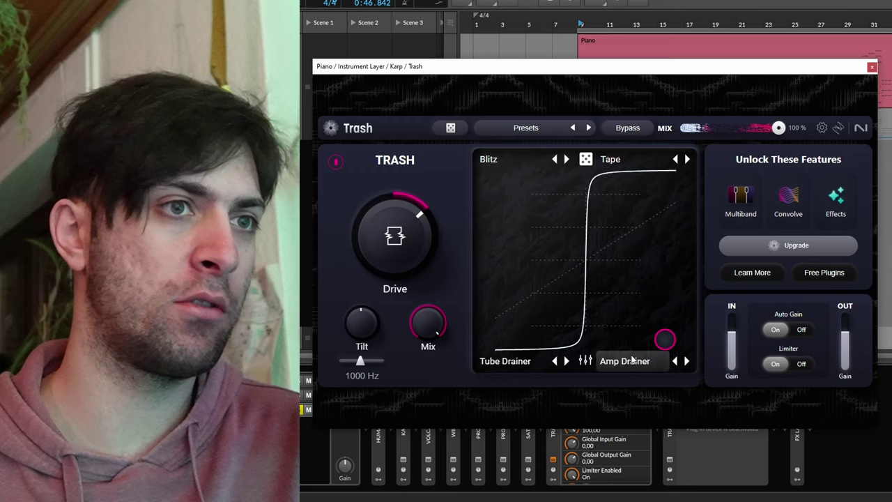
- Audition Grainy, Gentle Push, Delicate Harmonics and Little Popper, then keep Amp Drainer in the lower-right slot
click(603, 361)
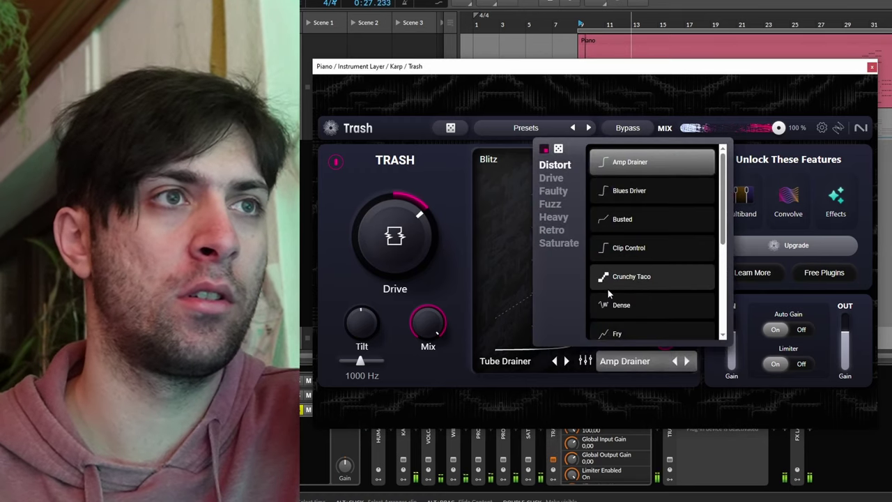
click(576, 243)
click(636, 250)
click(630, 223)
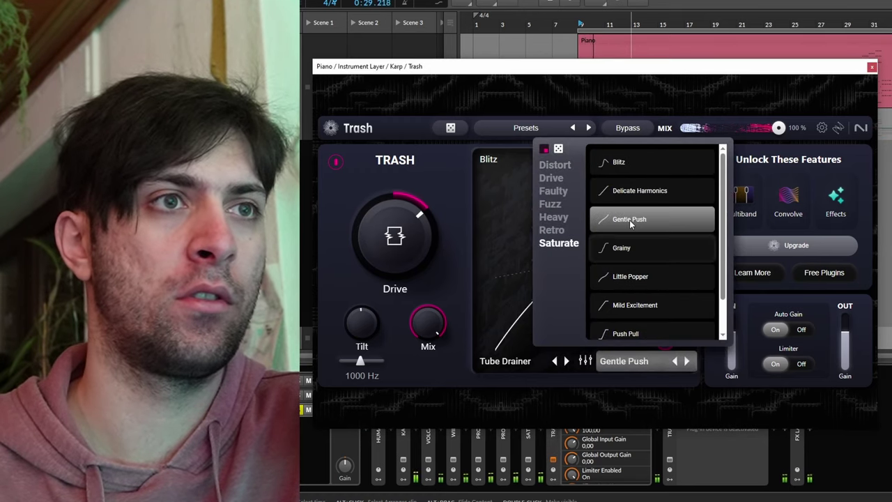
click(627, 192)
click(627, 273)
click(633, 249)
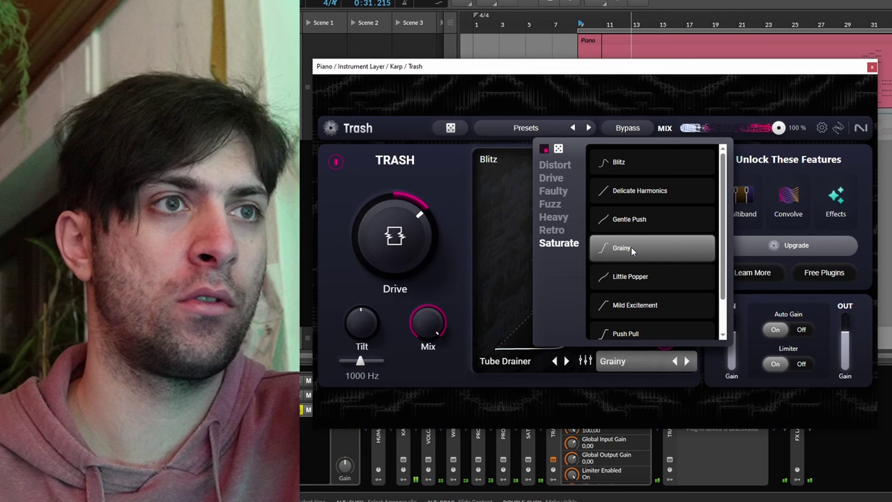
click(555, 164)
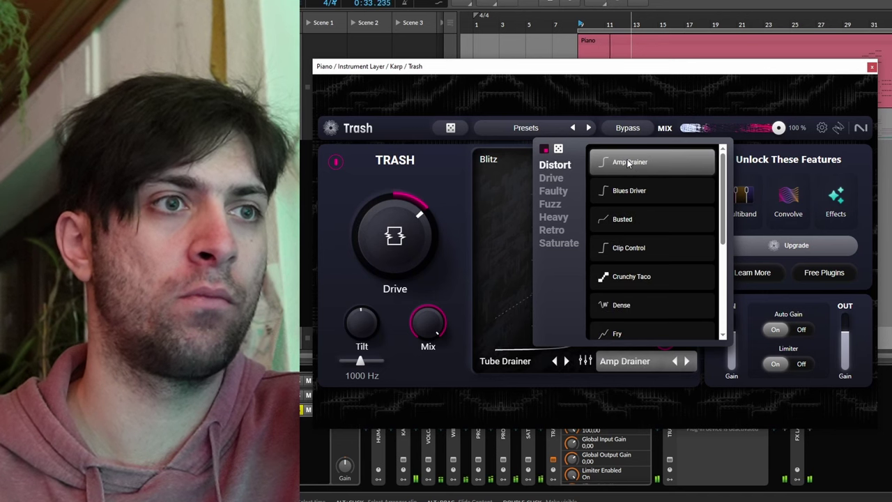
click(516, 310)
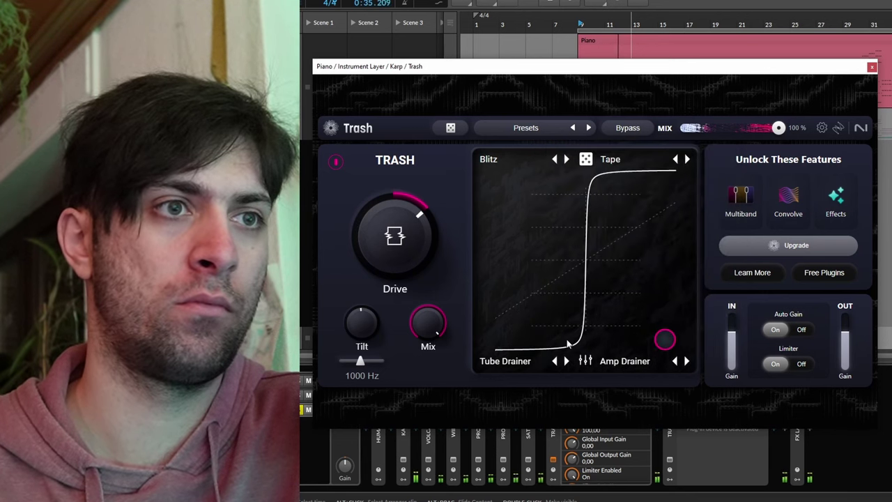
- Blend toward Tube Drainer, audition Crispy, Busted, Blues Driver, Clip Control and Dense, then choose Fry
drag(666, 339, 504, 339)
click(506, 367)
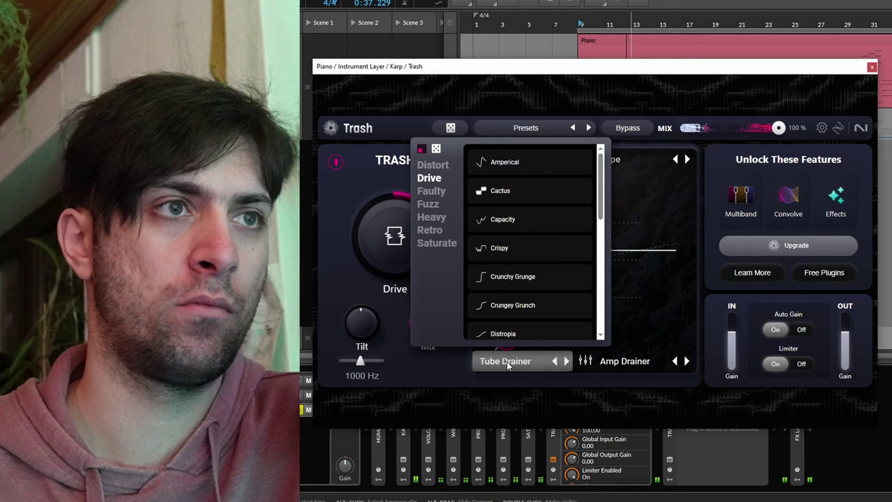
click(515, 248)
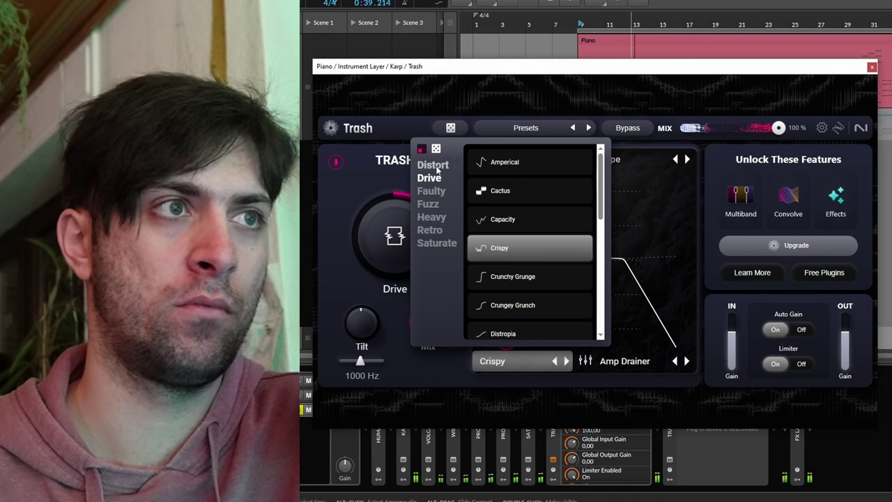
click(437, 169)
click(506, 222)
click(514, 192)
click(511, 222)
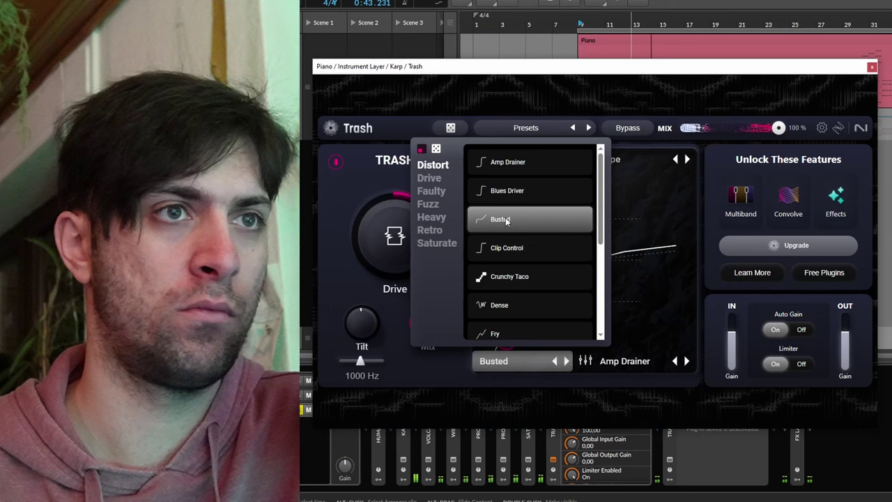
click(511, 249)
click(508, 308)
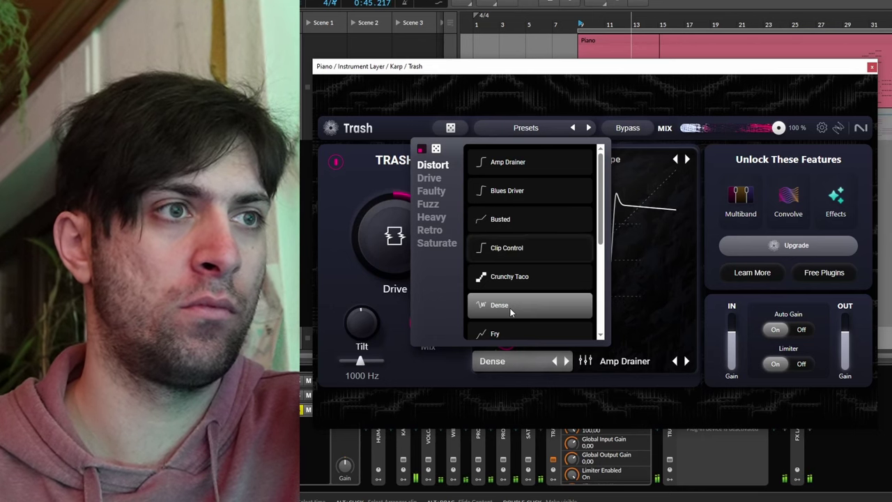
click(495, 333)
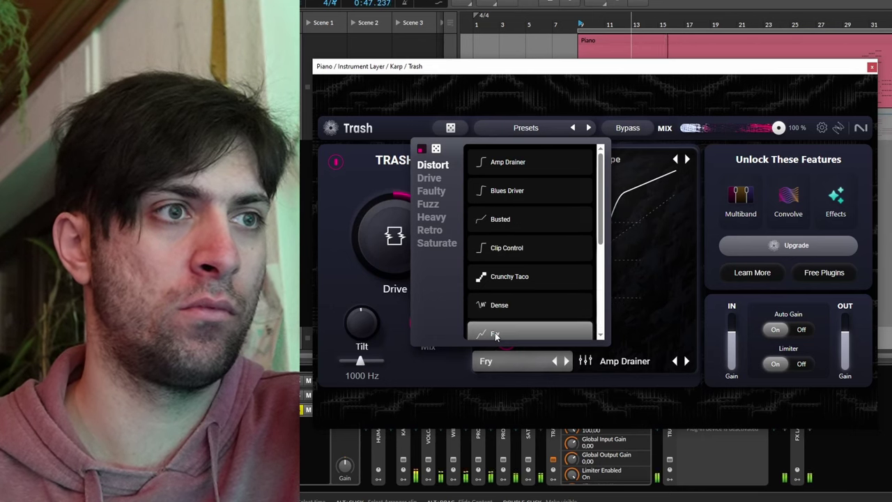
click(636, 295)
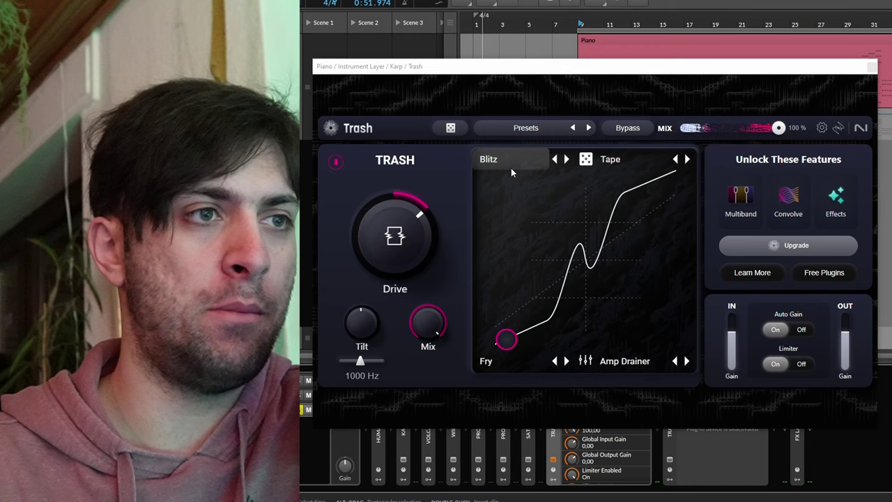
- Sweep the XY blend around the pad, push Drive toward 0.90, and rest near Amp Drainer
drag(507, 339, 515, 182)
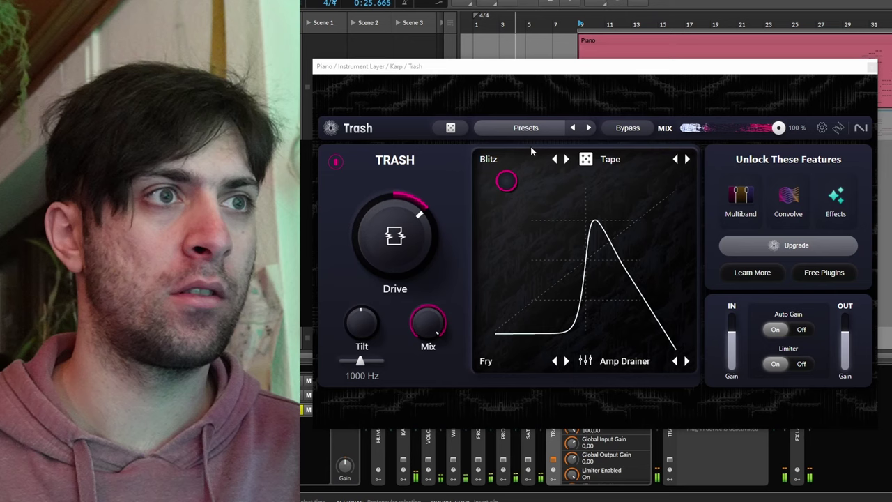
drag(507, 182, 563, 256)
drag(427, 245, 411, 188)
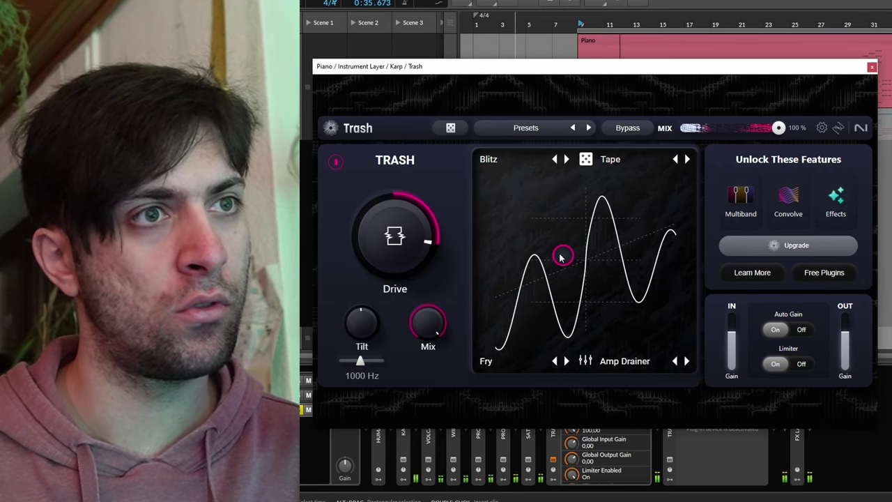
drag(562, 255, 651, 311)
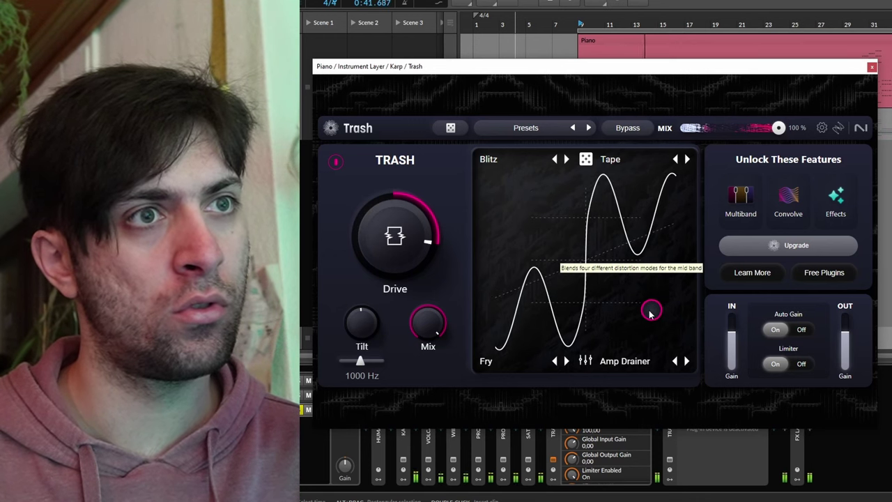
- Raise Trash's Drive to 0.88 and bring the Mix down from 1.00 to about 0.18
mouse_move(429, 256)
scroll(428, 255, down, 4)
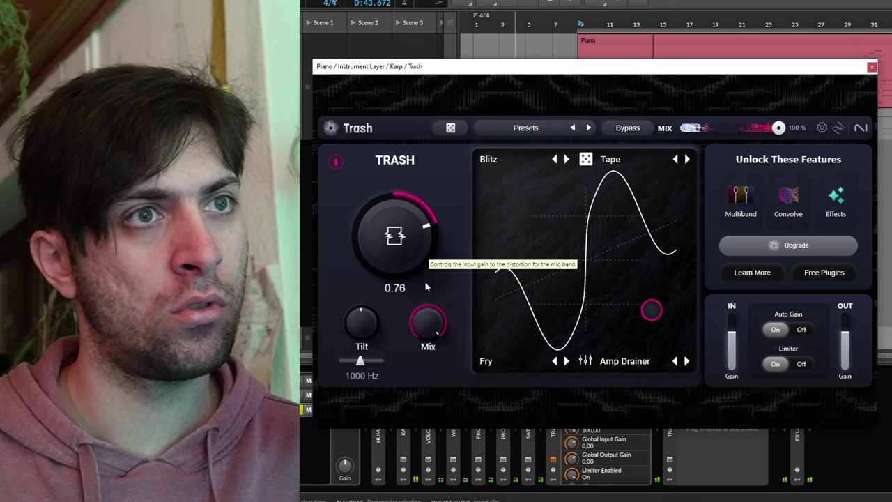
scroll(427, 258, up, 3)
scroll(427, 258, up, 2)
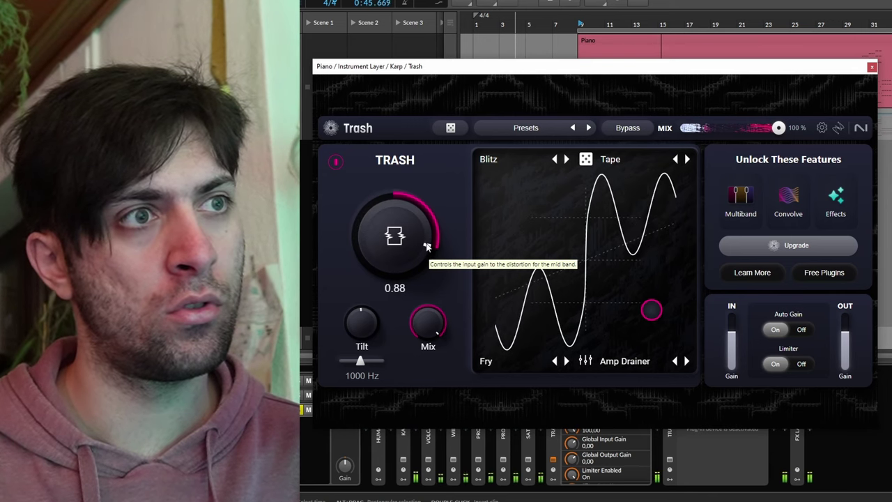
scroll(428, 322, down, 19)
drag(448, 374, 423, 416)
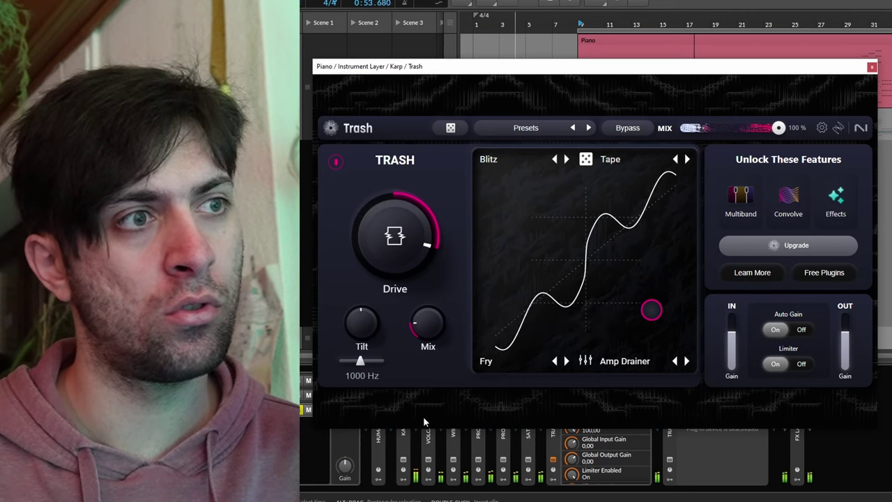
mouse_move(361, 326)
mouse_down()
mouse_move(358, 347)
mouse_move(360, 309)
mouse_move(361, 324)
mouse_up()
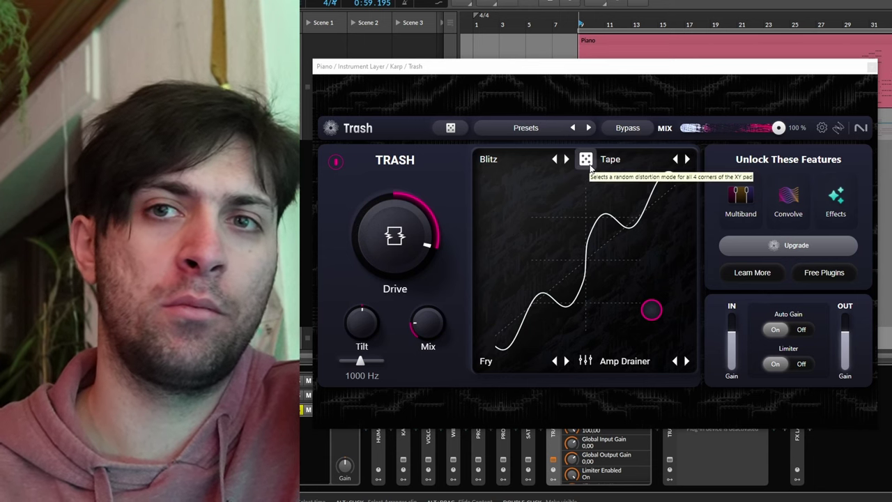
- Randomize the four distortion modes, shift the XY blend toward sine-like shaping, and start playback
click(585, 160)
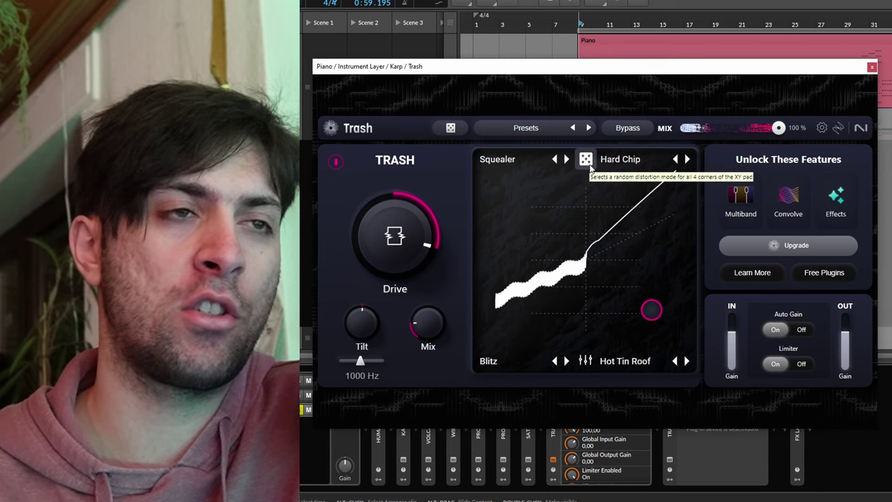
drag(651, 309, 589, 260)
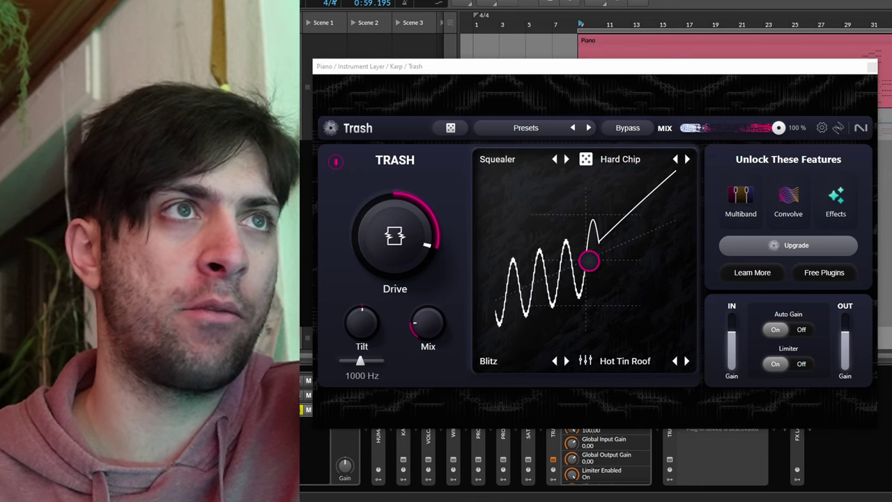
key(space)
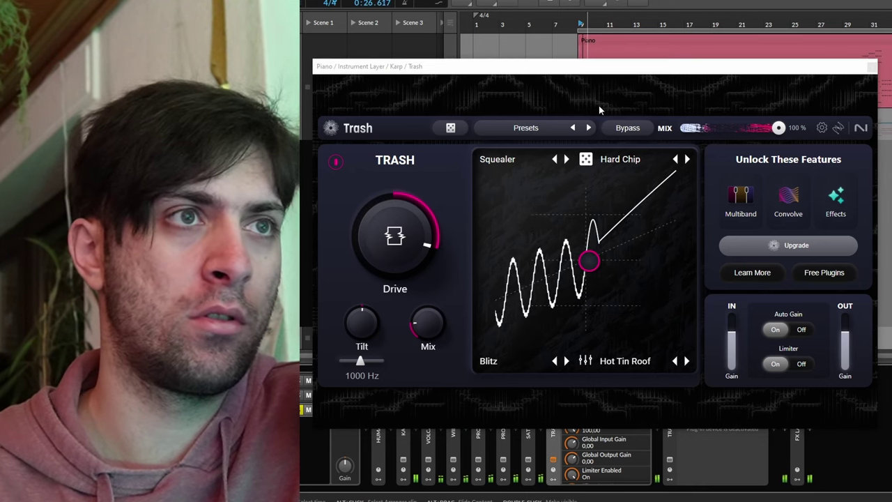
- Re-roll the modes, sweeping the blend, until Push Pull, Clip Control and Fry appear
click(586, 159)
click(587, 160)
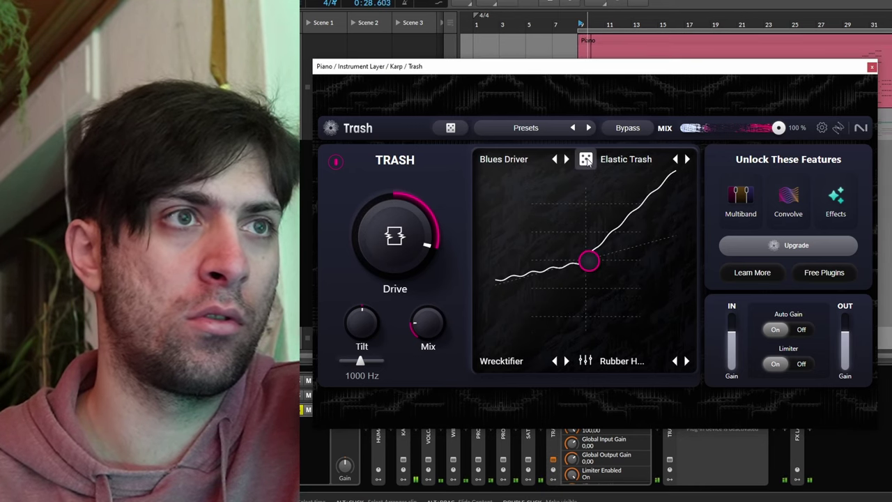
mouse_move(589, 260)
mouse_down()
mouse_move(537, 207)
mouse_move(621, 286)
mouse_move(546, 313)
mouse_move(625, 225)
mouse_move(576, 226)
mouse_move(570, 238)
mouse_move(560, 205)
mouse_move(635, 271)
mouse_move(634, 255)
mouse_move(578, 309)
mouse_move(531, 227)
mouse_move(533, 211)
mouse_up()
click(586, 159)
click(587, 160)
click(586, 160)
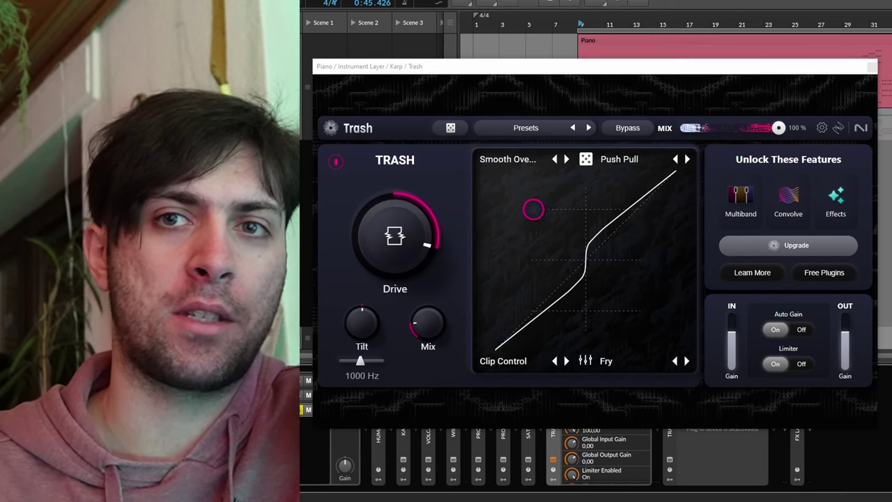
click(735, 50)
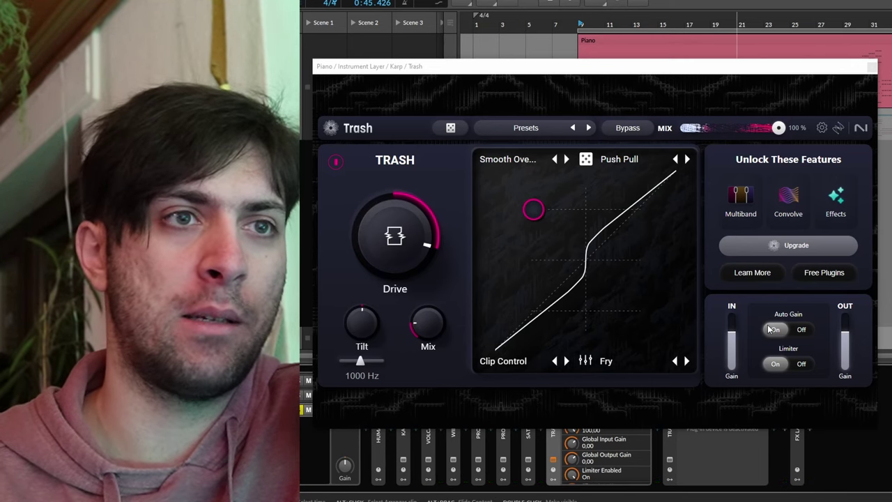